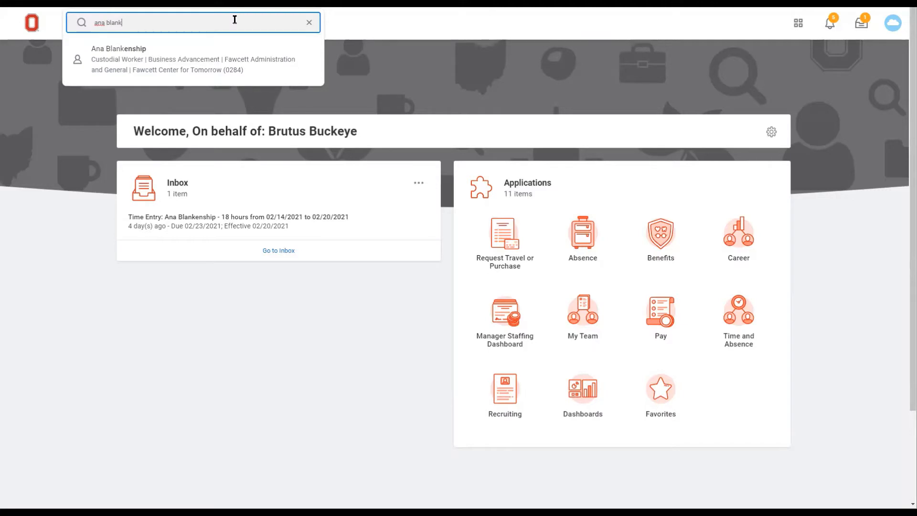
# - Open the searched custodial worker's profile and start the Enter Time task from the worker's Time and Leave actions
pyautogui.click(227, 64)
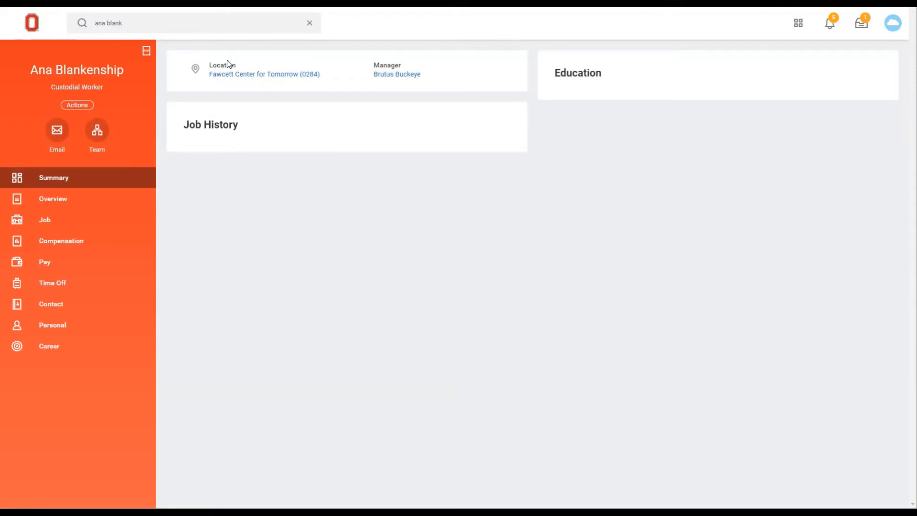
pyautogui.click(73, 107)
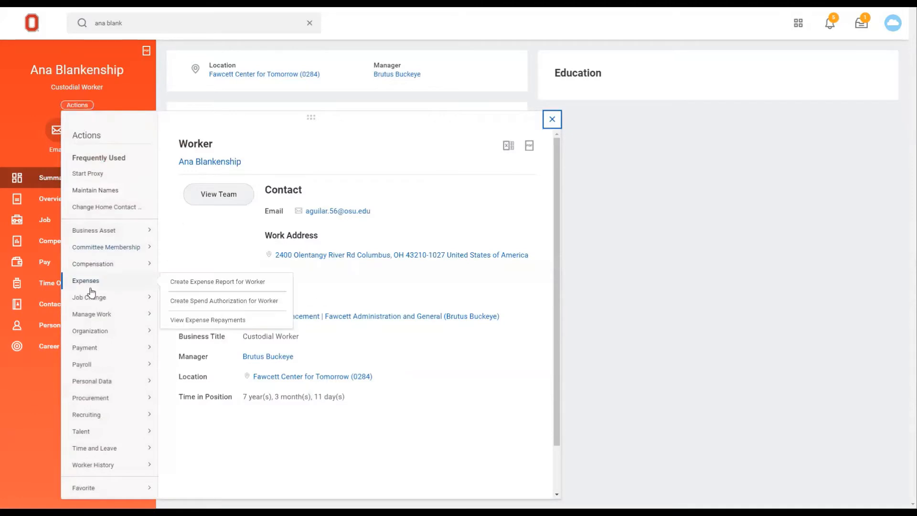
pyautogui.scroll(-1, 84, 399)
pyautogui.moveTo(85, 399)
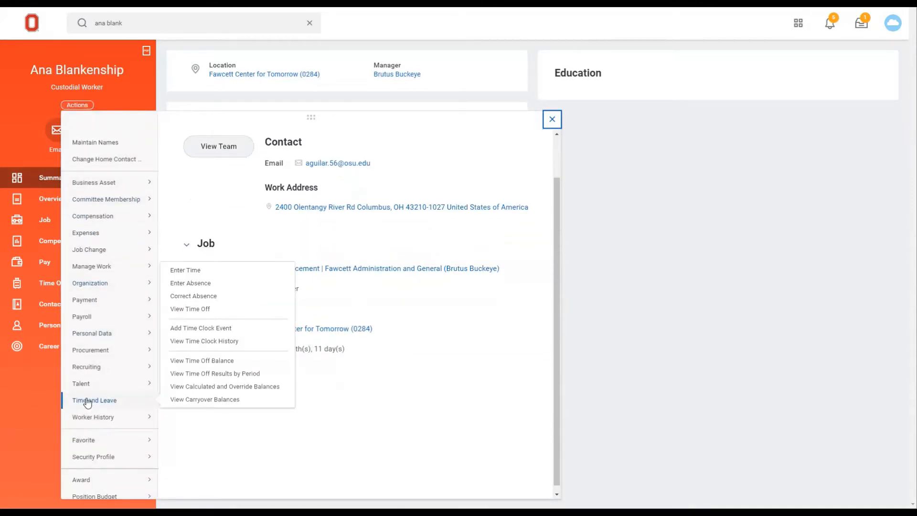
pyautogui.click(195, 271)
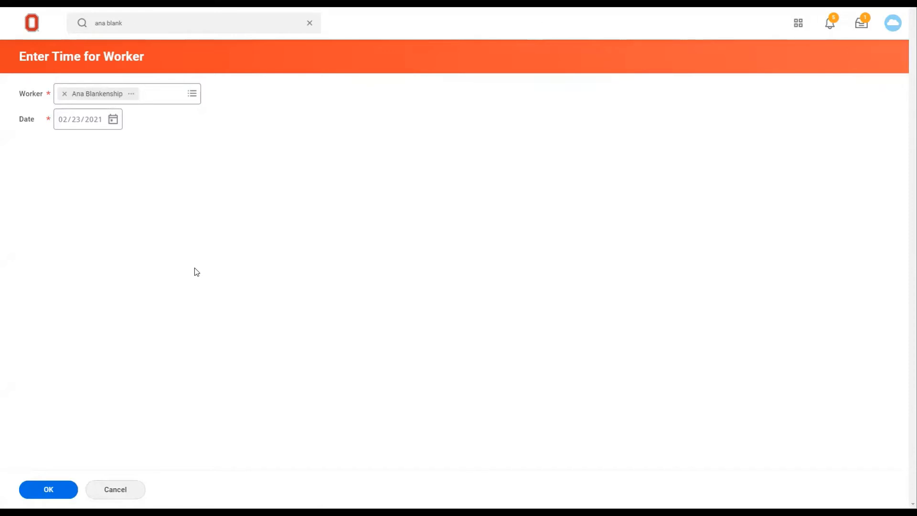
# - Set the time entry date to 02/16/2021 and open the worker's time calendar for that week
pyautogui.click(113, 119)
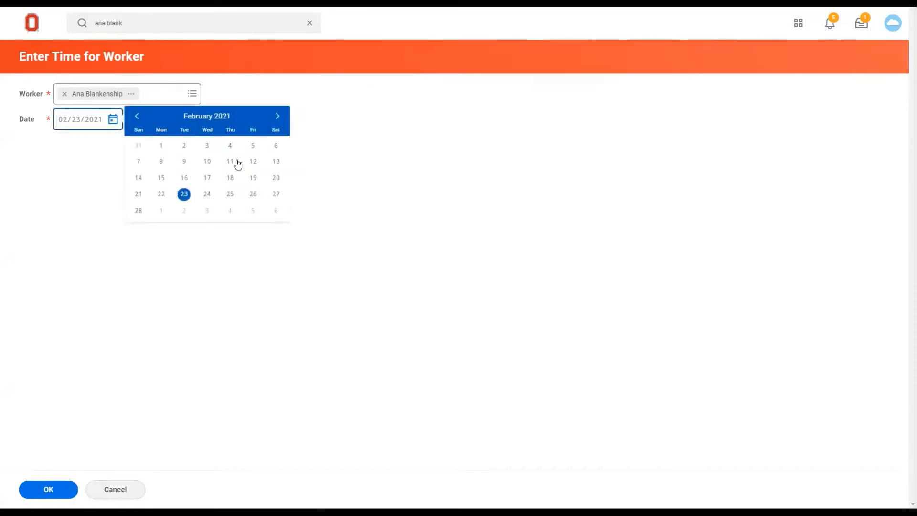
pyautogui.click(185, 178)
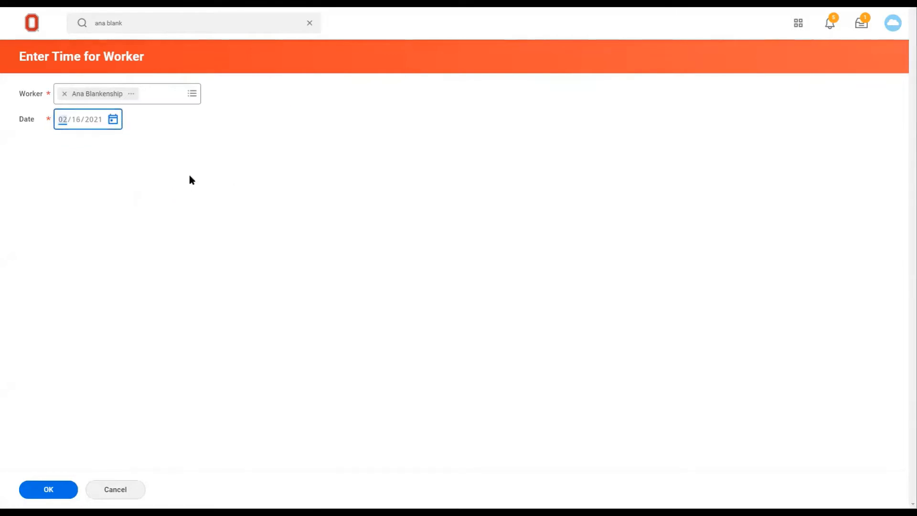
pyautogui.press('Return')
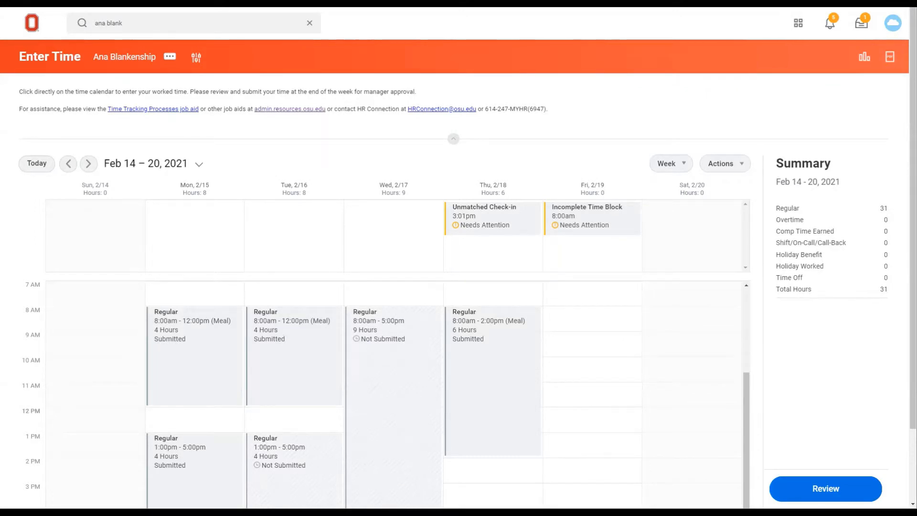
# - Change Wednesday 2/17's 8:00 AM regular time block to end at 12:00 PM with Meal as the out reason
pyautogui.scroll(-1, 392, 414)
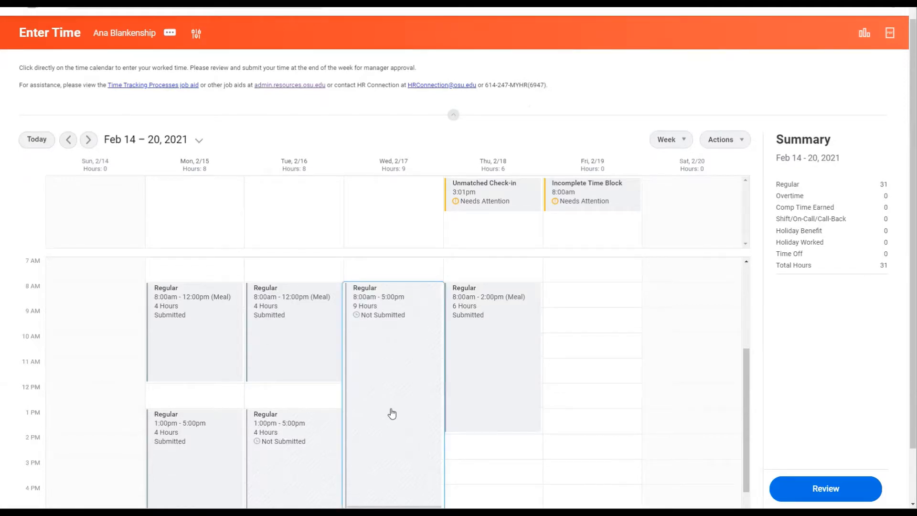
pyautogui.click(392, 414)
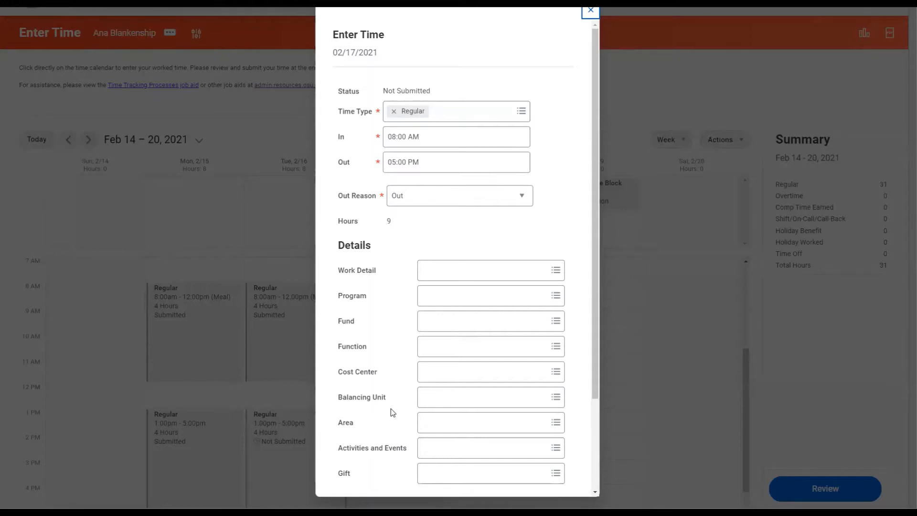
pyautogui.click(401, 163)
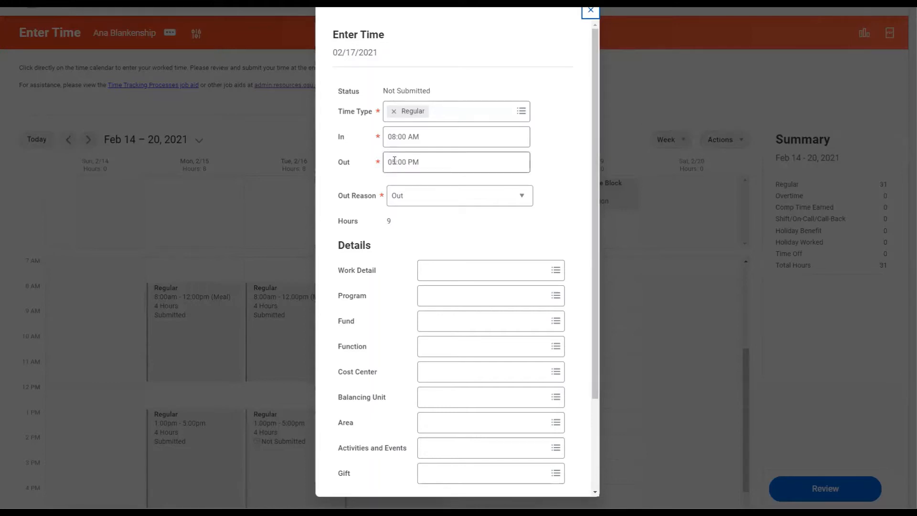
pyautogui.click(396, 163)
pyautogui.write('12')
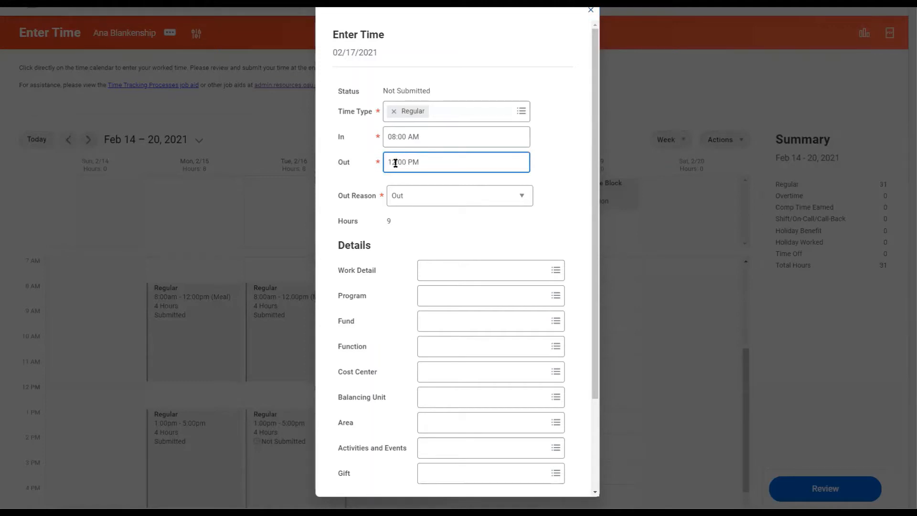
pyautogui.click(416, 201)
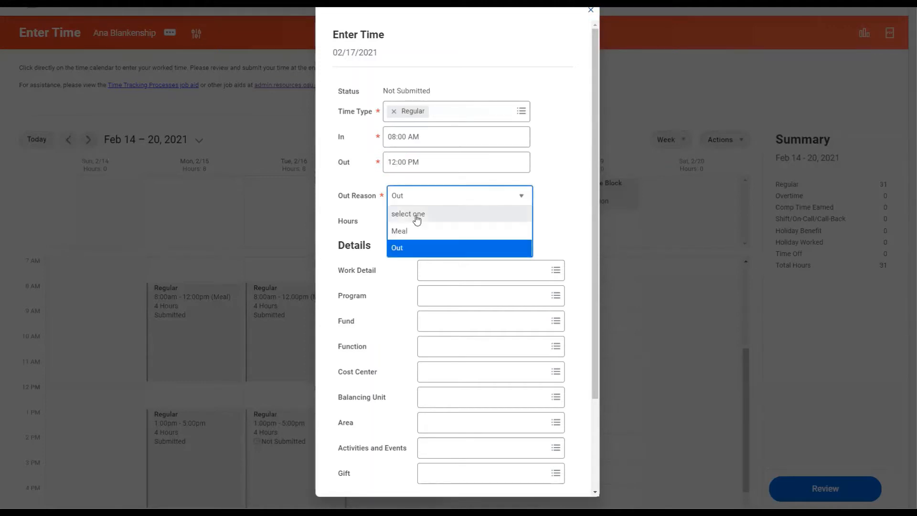
pyautogui.click(418, 234)
pyautogui.scroll(-3, 406, 292)
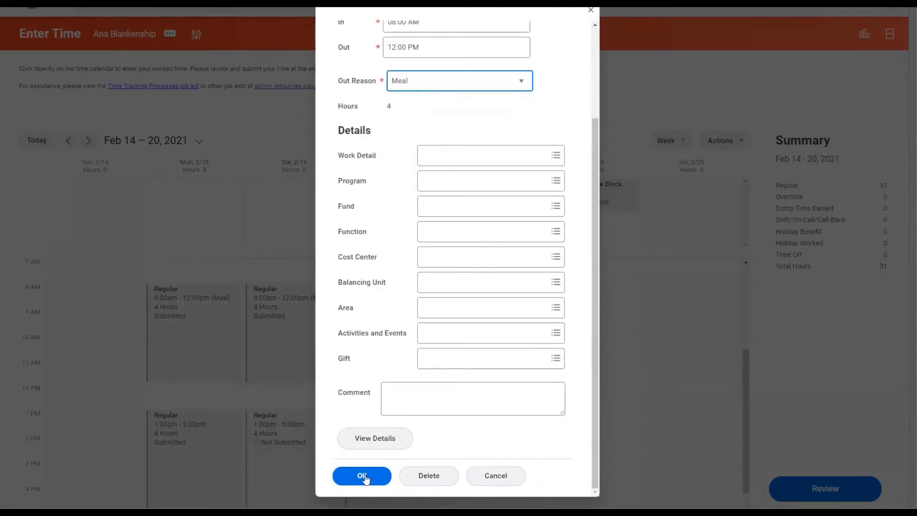
pyautogui.click(363, 478)
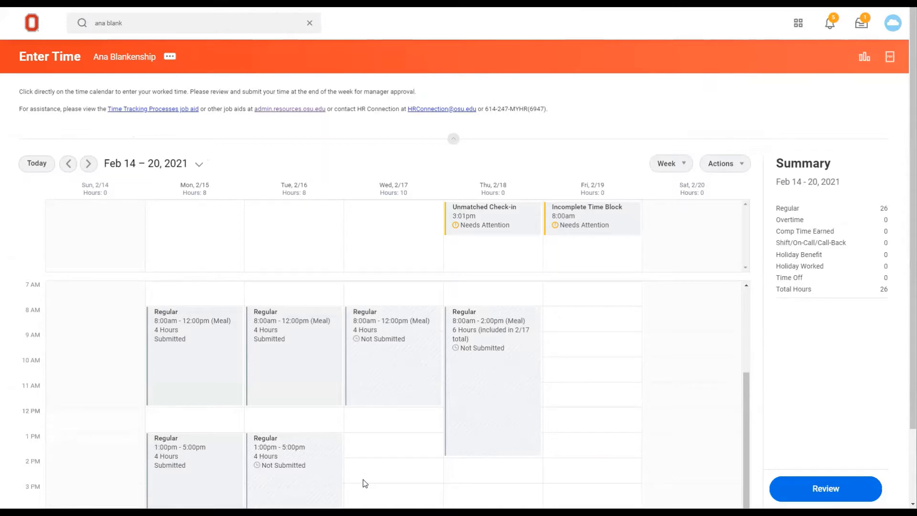
# - Add a Regular time block on Wednesday 2/17 from 1:00 PM to 5:00 PM
pyautogui.click(372, 452)
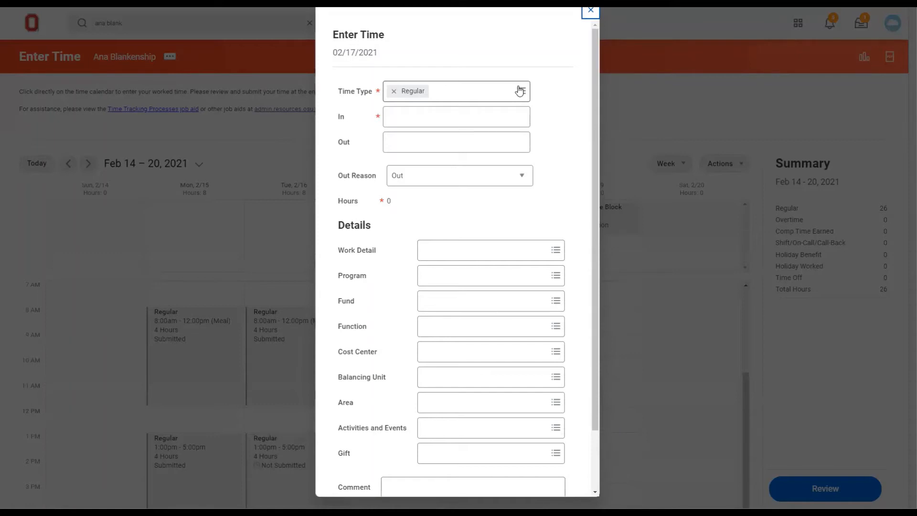
pyautogui.click(452, 115)
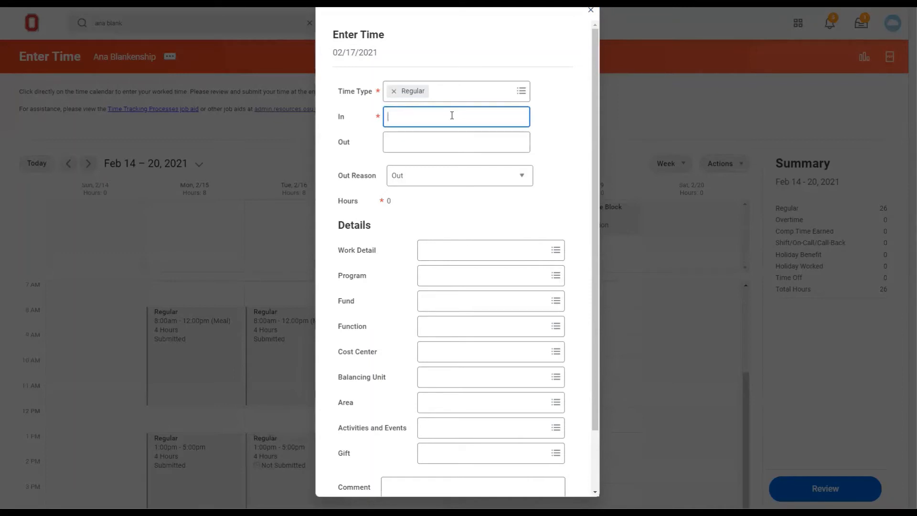
pyautogui.write('1pm')
pyautogui.press('Tab')
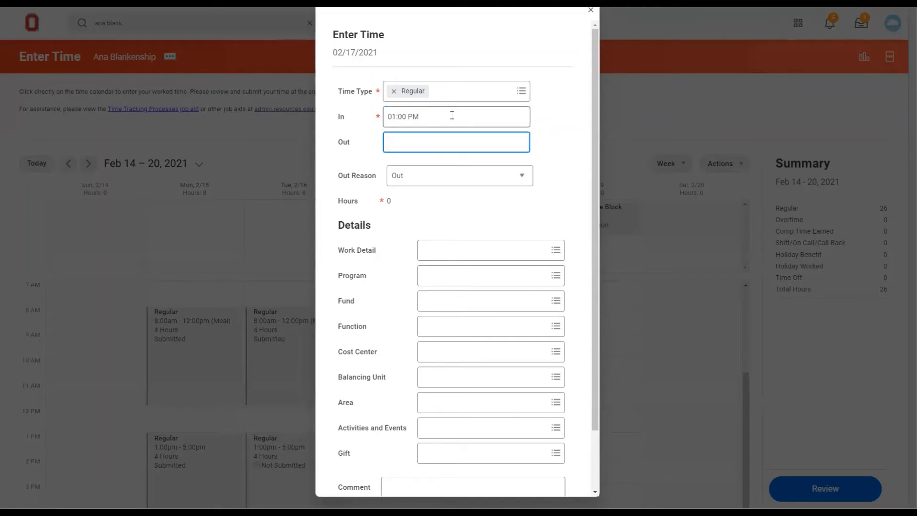
pyautogui.write('5pm')
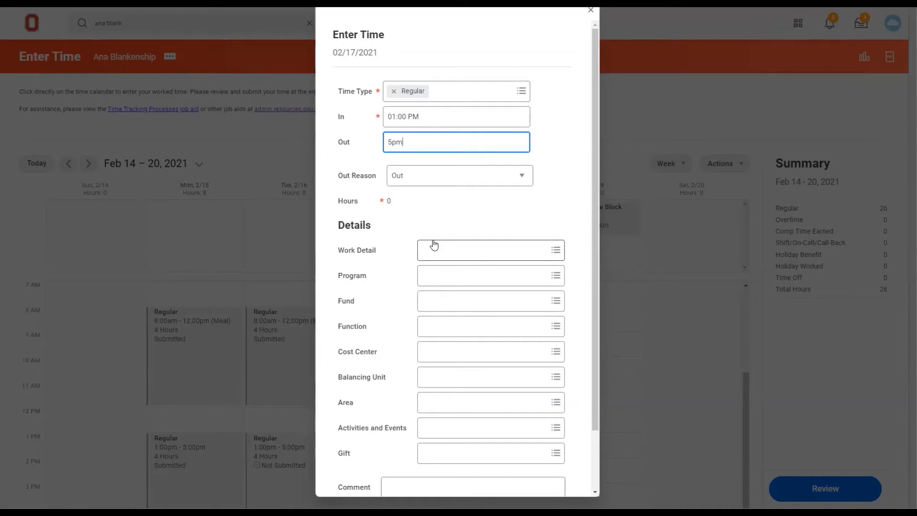
pyautogui.scroll(-3, 401, 397)
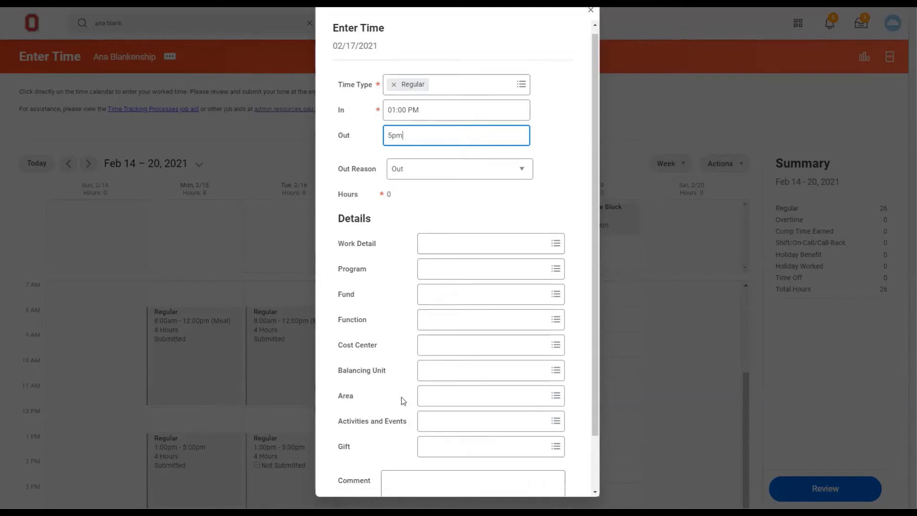
pyautogui.click(377, 473)
pyautogui.click(378, 468)
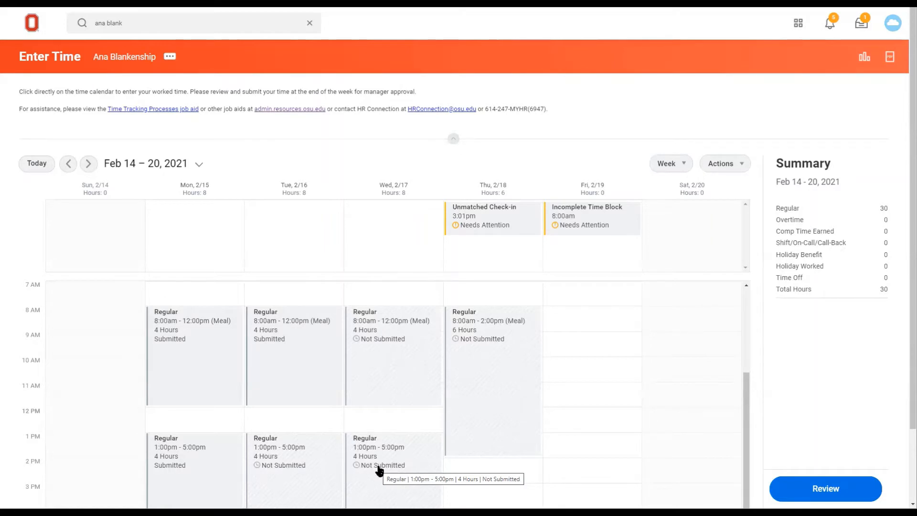
# - Correct Thursday 2/18's unmatched 3:01 PM check-in by entering an out time of 5:00 PM
pyautogui.click(524, 229)
pyautogui.click(440, 142)
pyautogui.write('5pm')
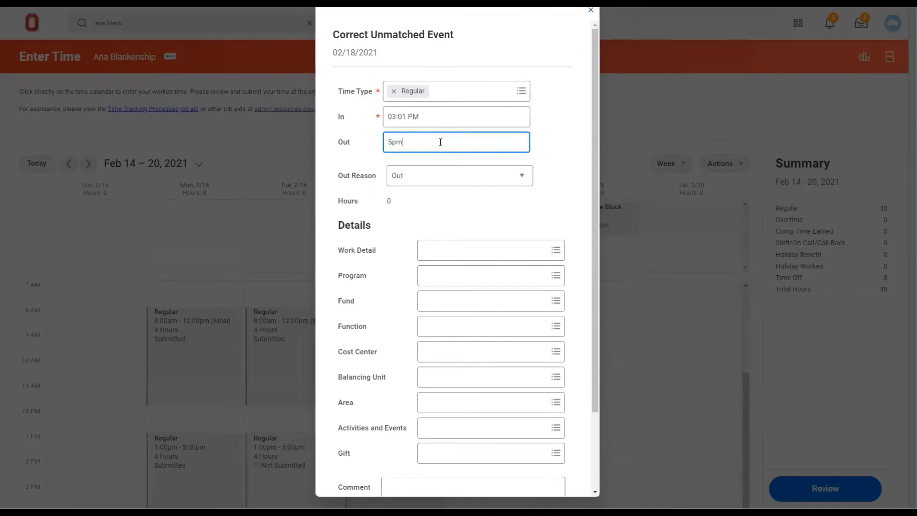
pyautogui.press('Tab')
pyautogui.scroll(-1, 457, 469)
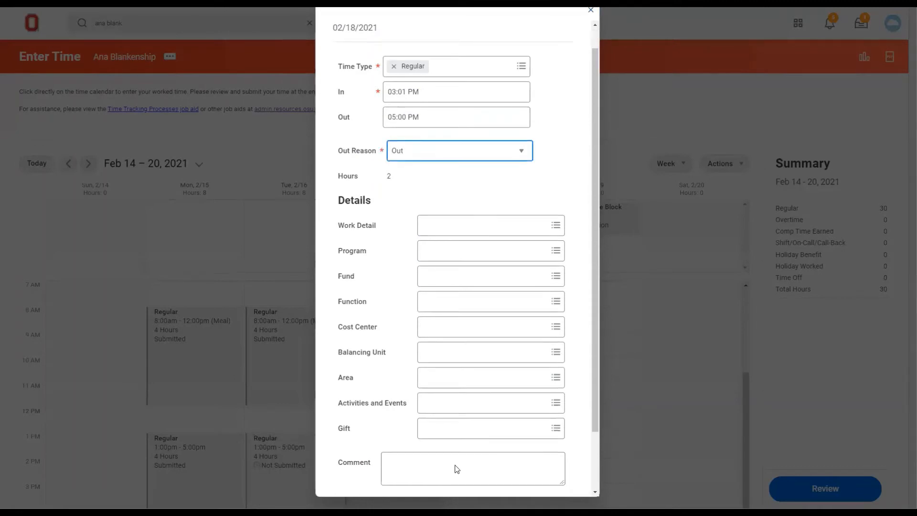
pyautogui.scroll(-3, 457, 470)
pyautogui.click(377, 475)
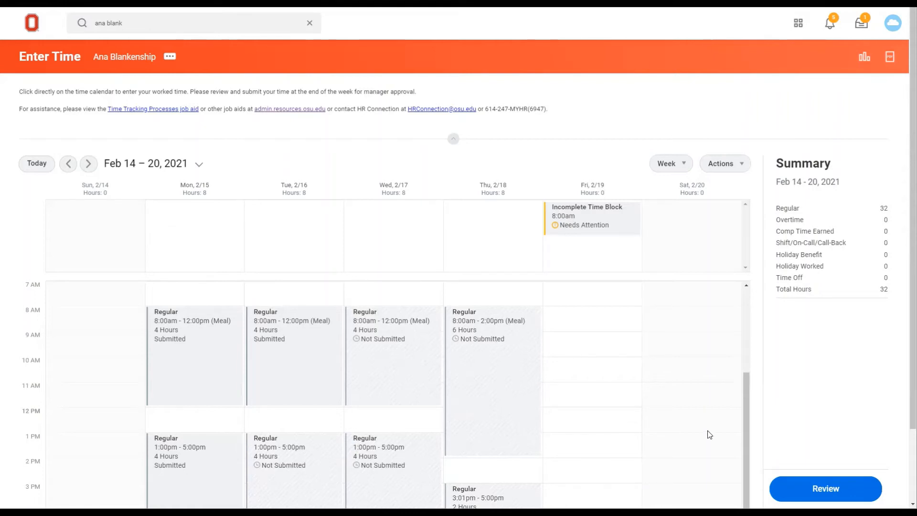
# - Complete Friday 2/19's incomplete 8:00 AM time block with an out time of 12:00 PM
pyautogui.click(632, 230)
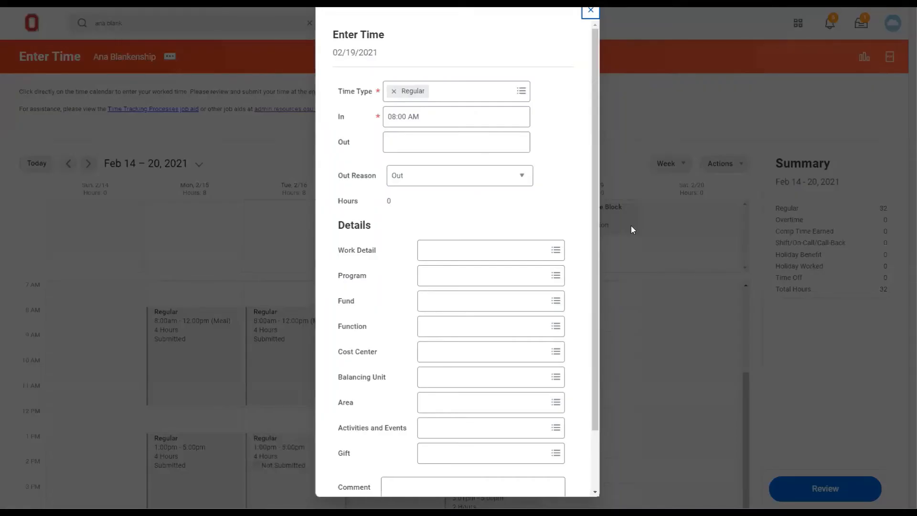
pyautogui.click(416, 142)
pyautogui.write('12p')
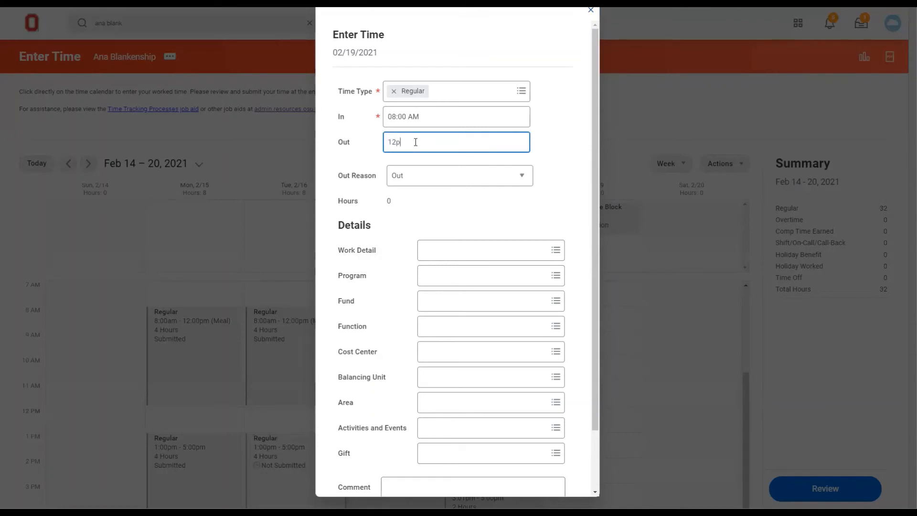
pyautogui.press('Tab')
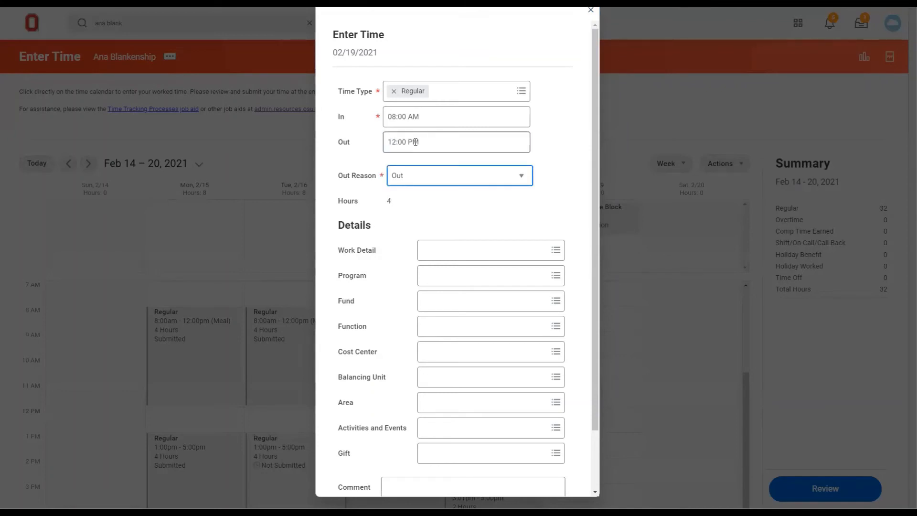
pyautogui.scroll(-2, 389, 210)
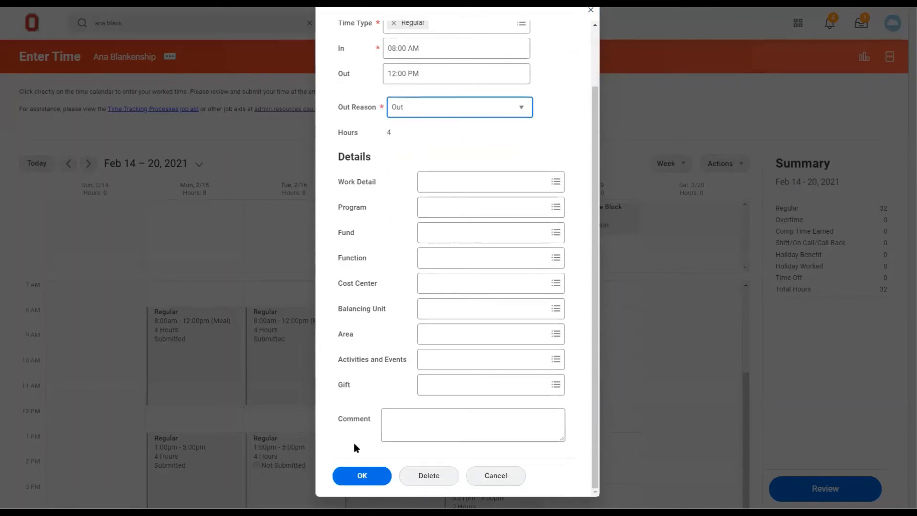
pyautogui.click(358, 475)
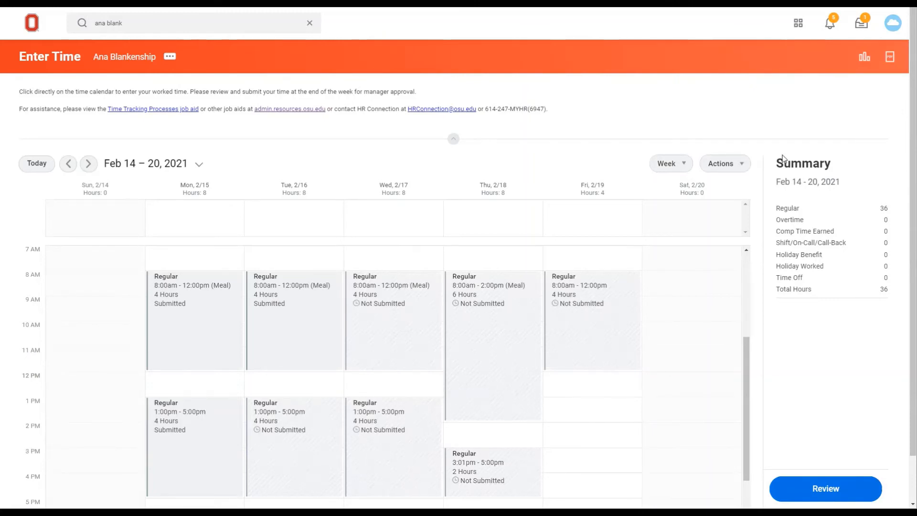
# - Review the worker's time for February 14 – 20, 2021 and submit it for approval
pyautogui.click(733, 164)
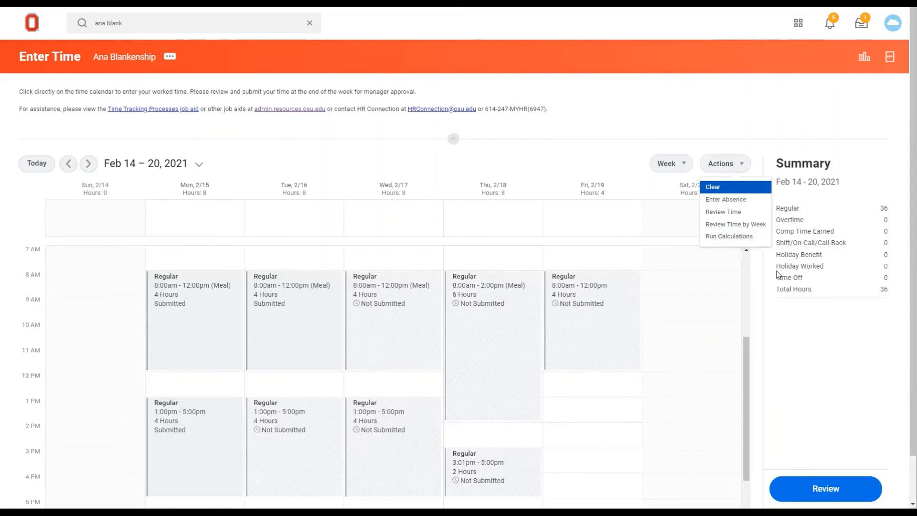
pyautogui.click(827, 489)
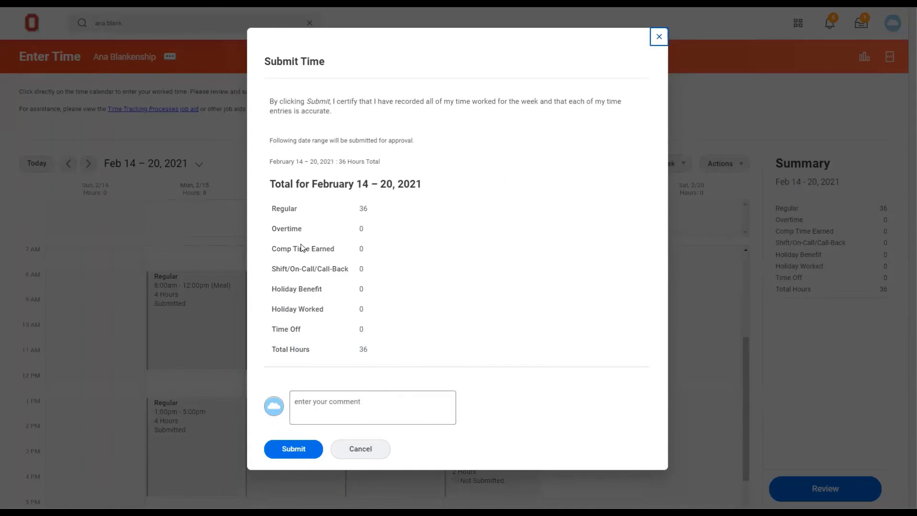
pyautogui.click(292, 452)
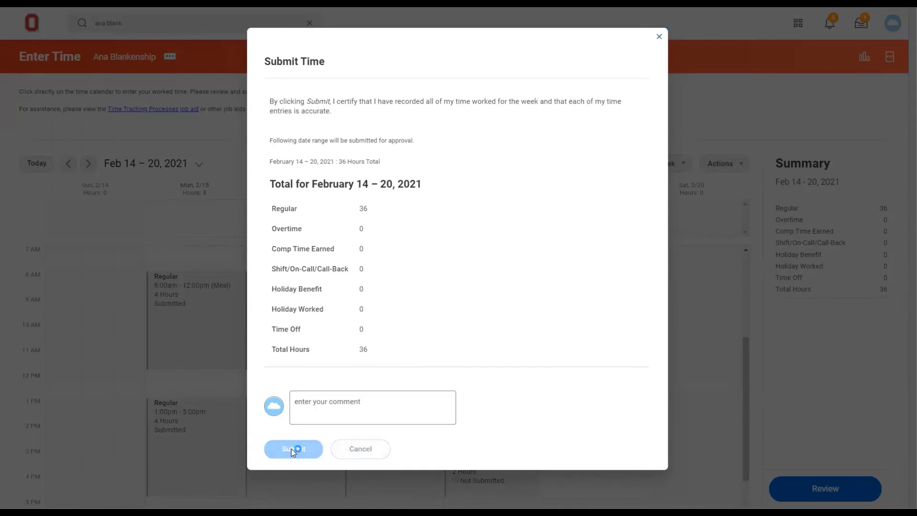